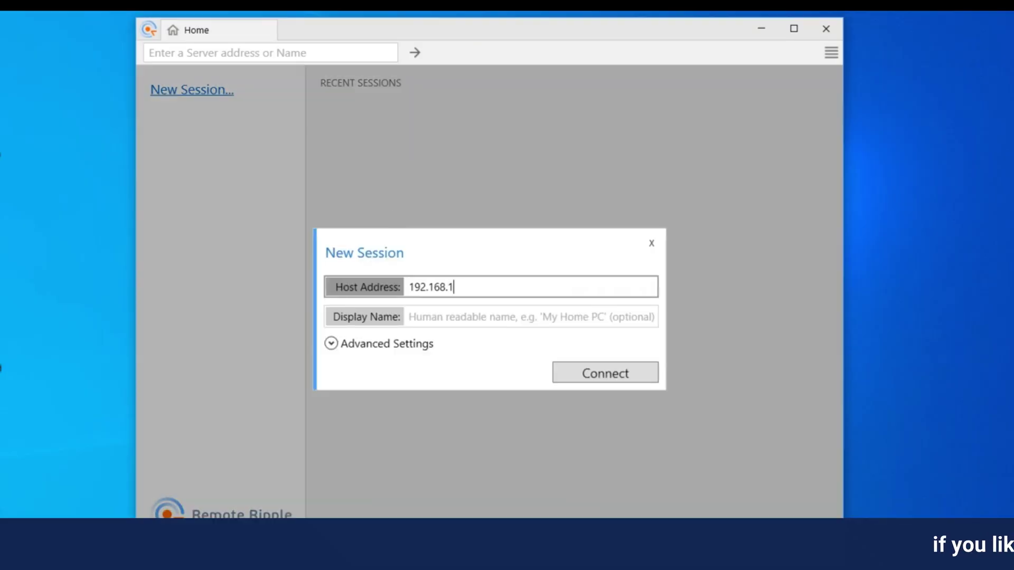
Connect session 'test' to 192.168.101.50, enter the VNC password and sign in remotely
click(331, 344)
click(475, 317)
text(test)
click(605, 388)
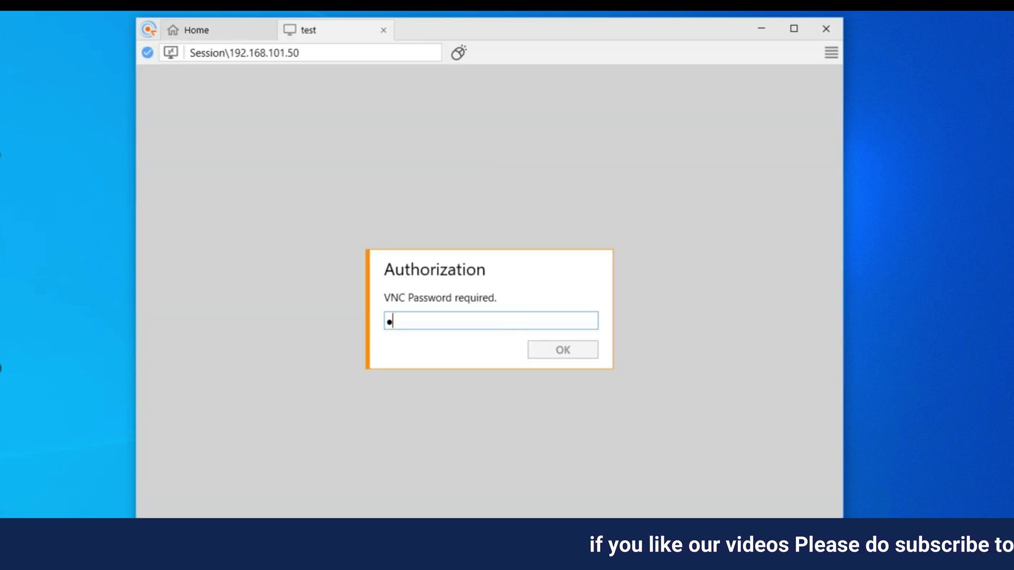
text(•)
key(Return)
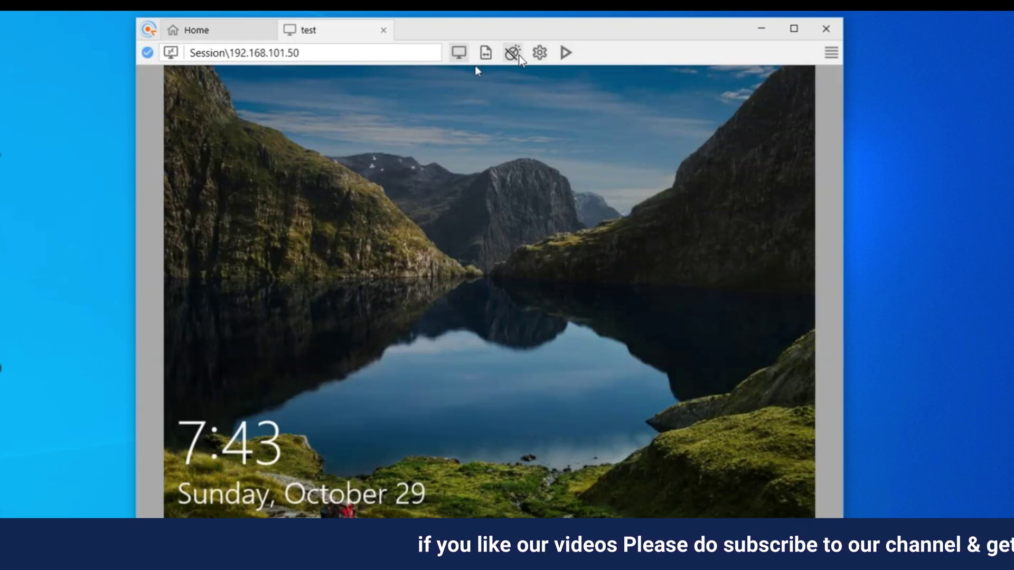
click(432, 147)
text(••••)
key(Return)
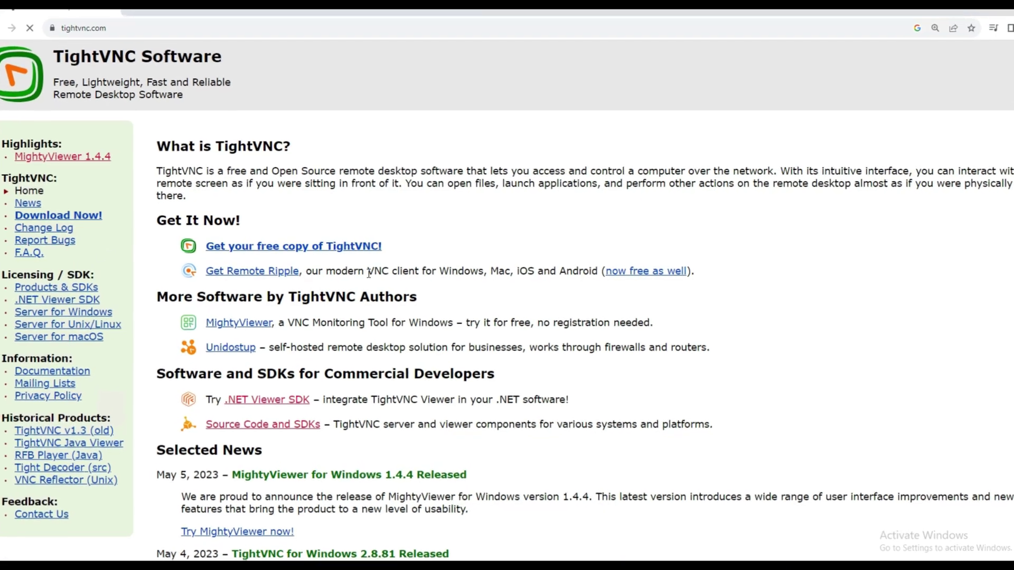
Go to the TightVNC download page for the 64-bit installer
click(72, 216)
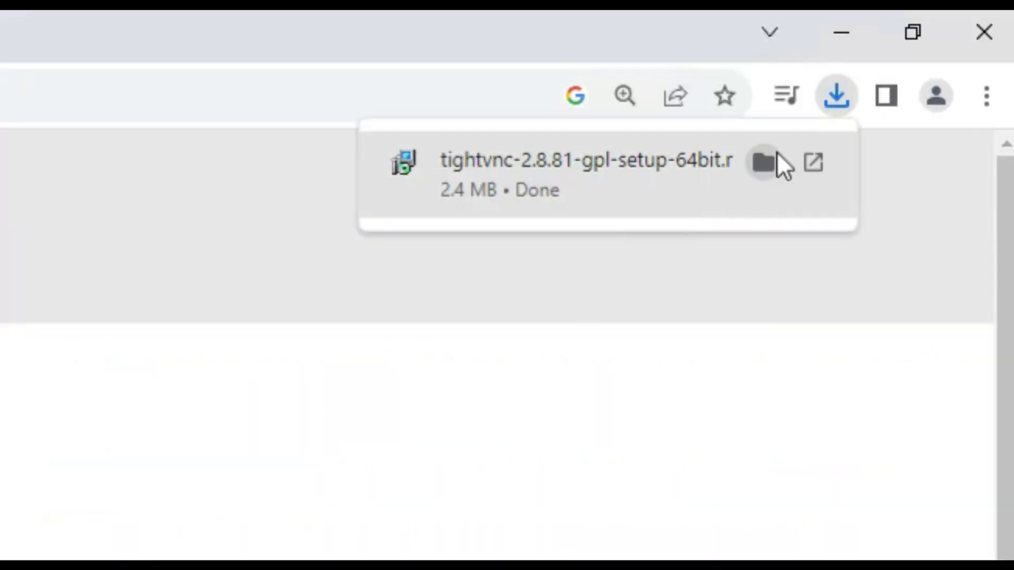
Launch the TightVNC installer and run a Custom installation through to password setup
click(527, 183)
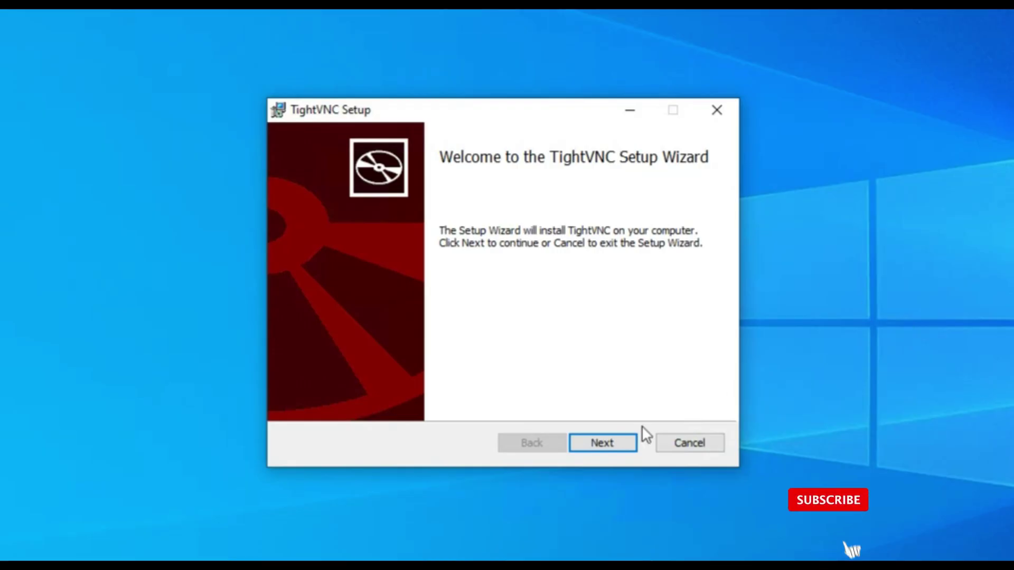
click(600, 443)
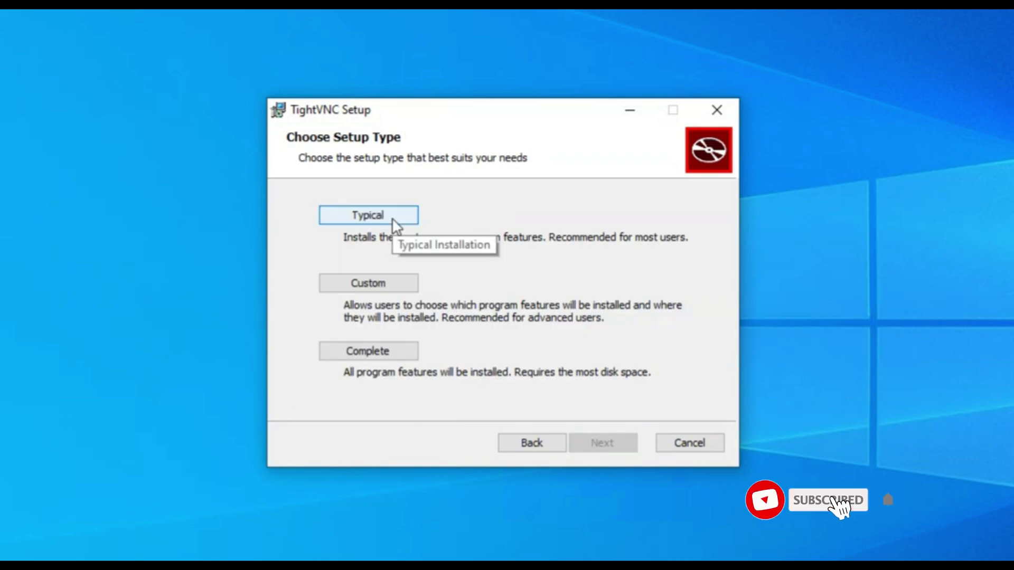
click(387, 282)
click(603, 443)
click(602, 443)
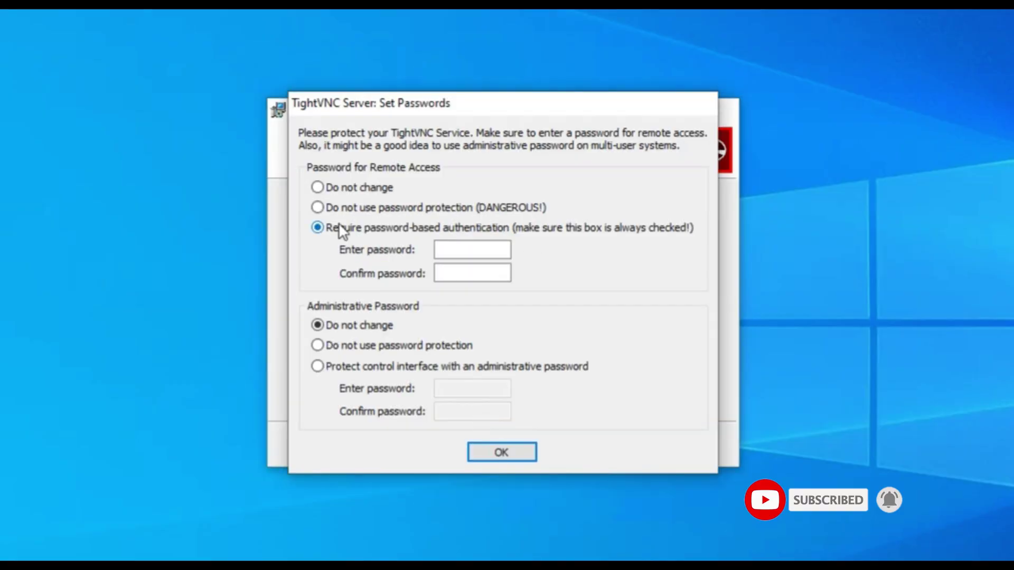
Set the remote-access password and enable a protected administrative password
click(472, 250)
text(password)
key(Tab)
text(p)
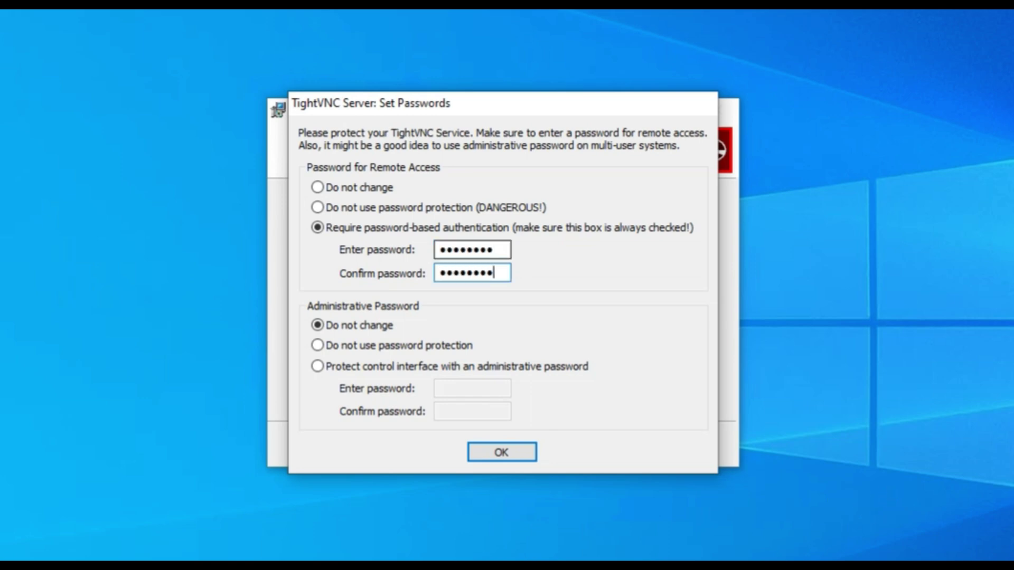
text(assword)
click(318, 366)
click(473, 389)
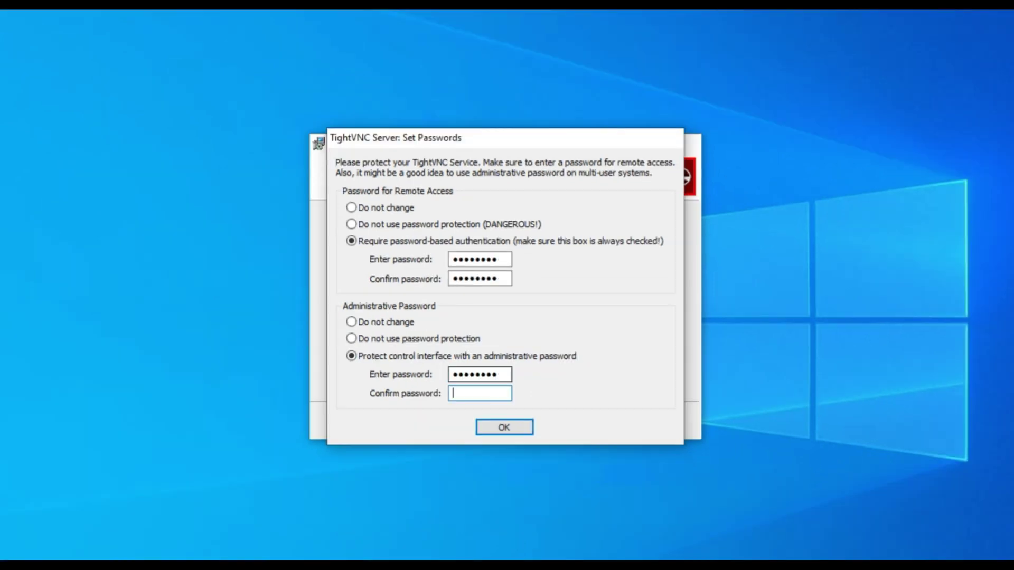
click(504, 427)
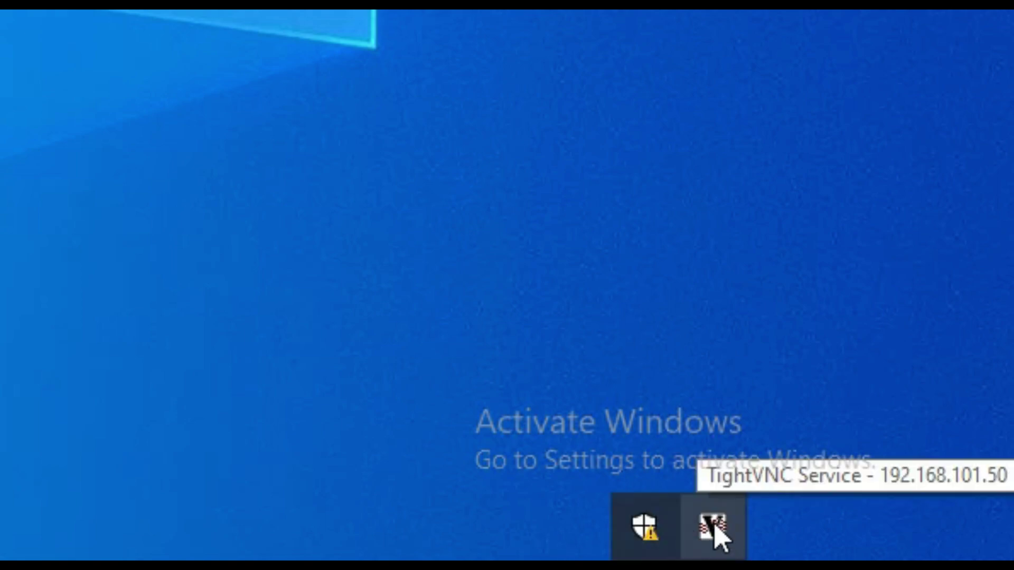
Open TightVNC Service Configuration from the tray icon and view the Extra Ports and Access Control tabs
right_click(718, 531)
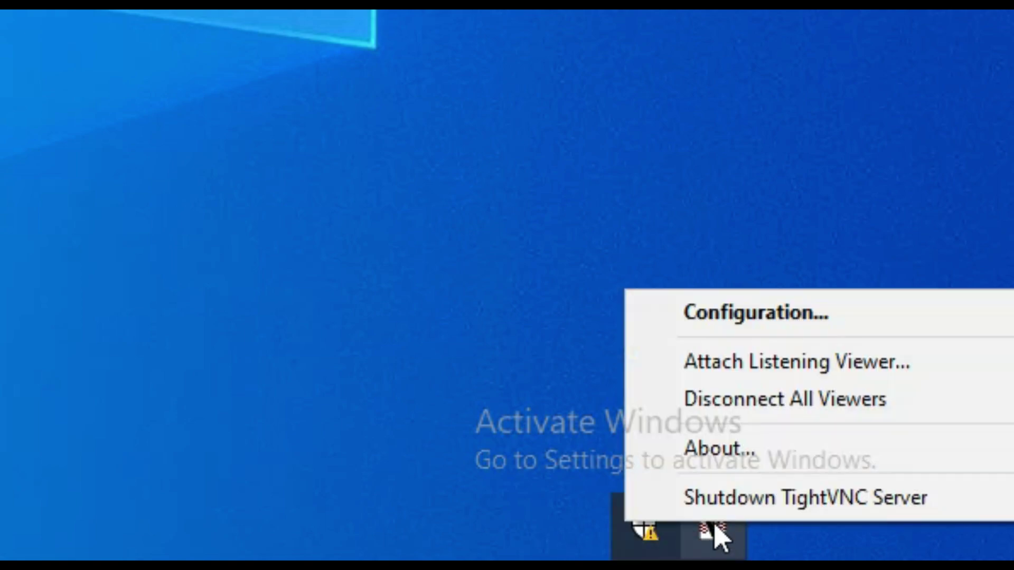
click(726, 318)
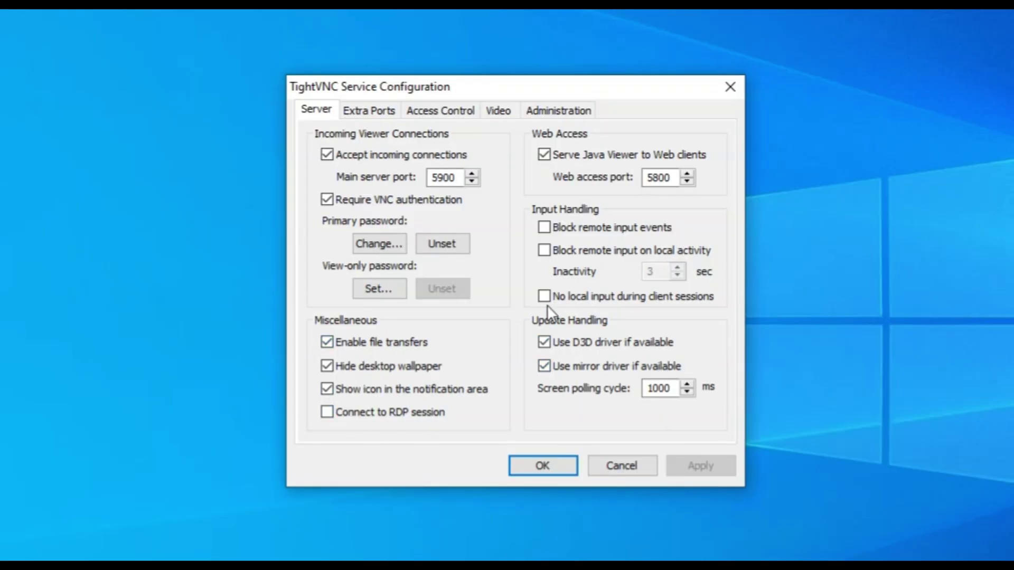
click(369, 111)
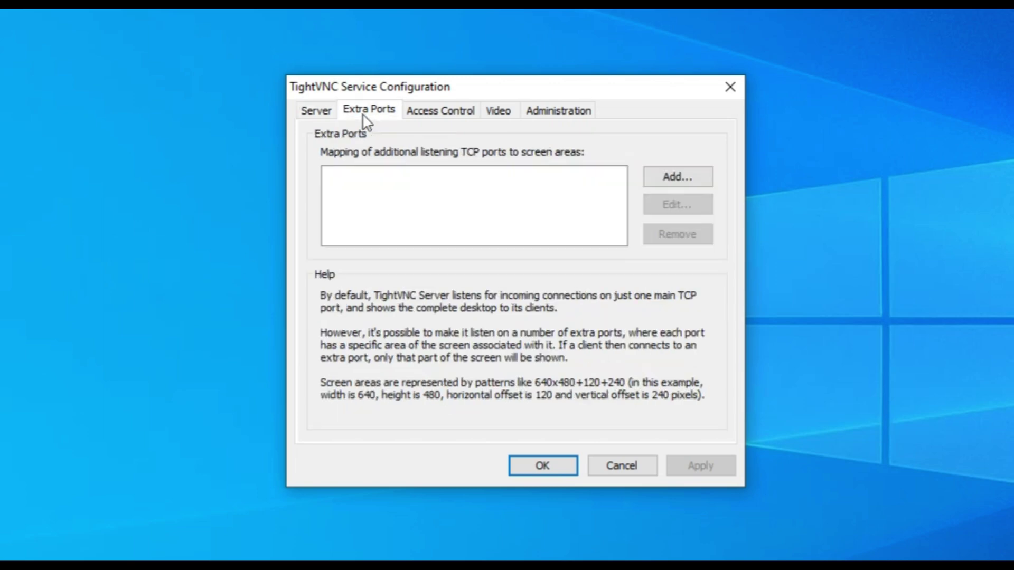
click(440, 111)
Enable Allow loopback connections, then review the Video and Administration tabs
click(668, 155)
click(553, 394)
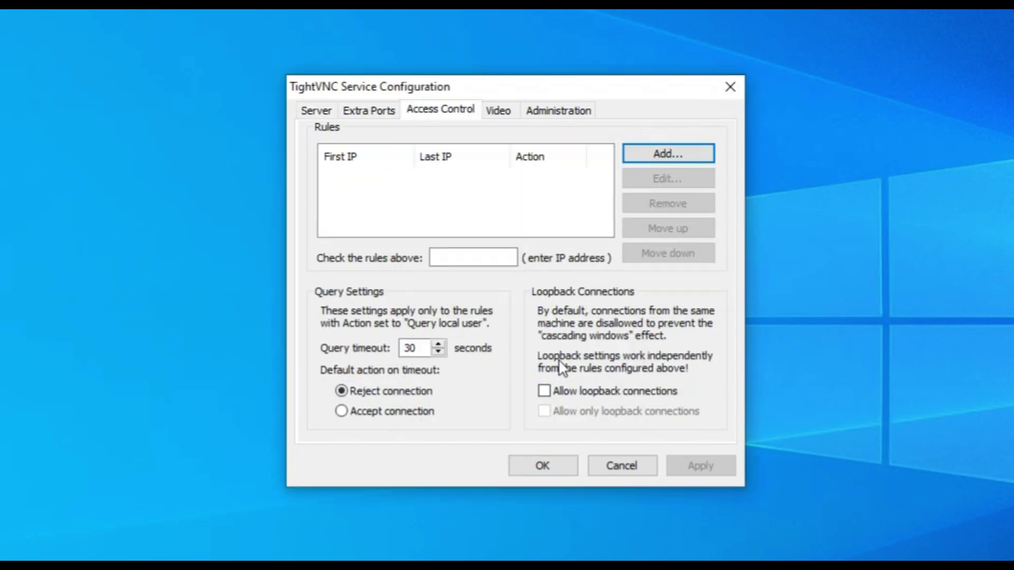
click(581, 391)
click(498, 111)
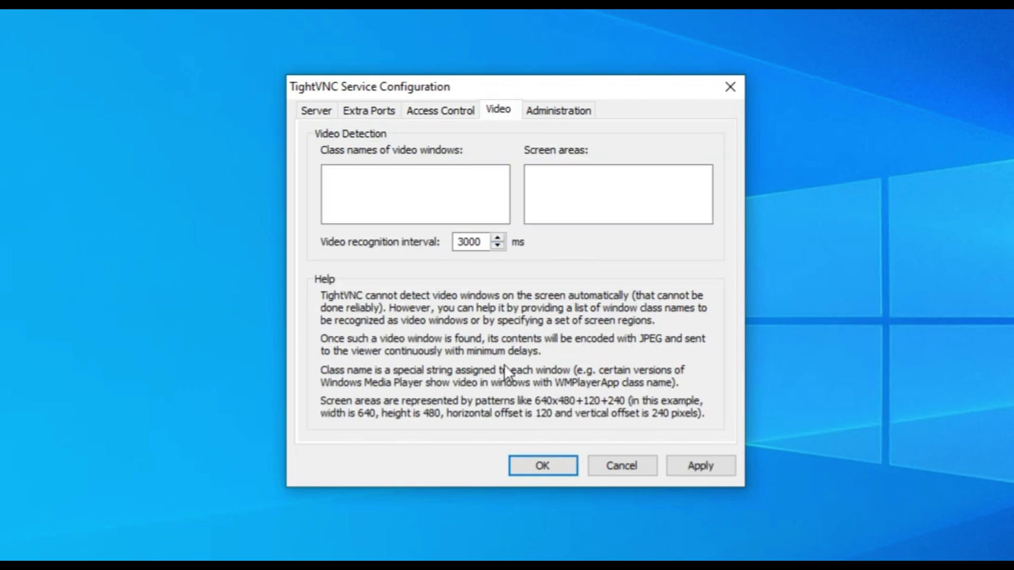
key(Right)
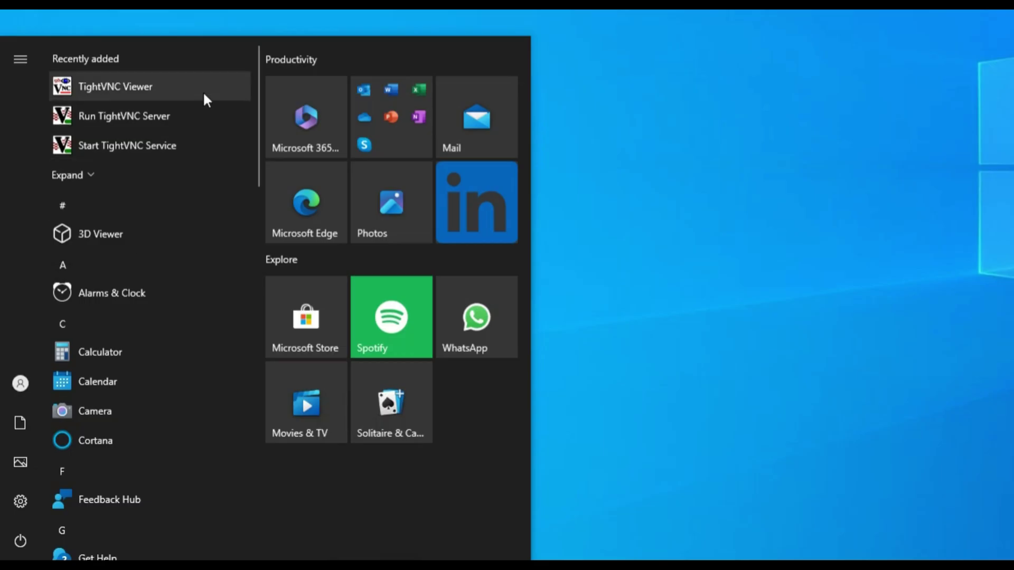
Connect TightVNC Viewer to the remote host and unlock it as Administrator
click(200, 114)
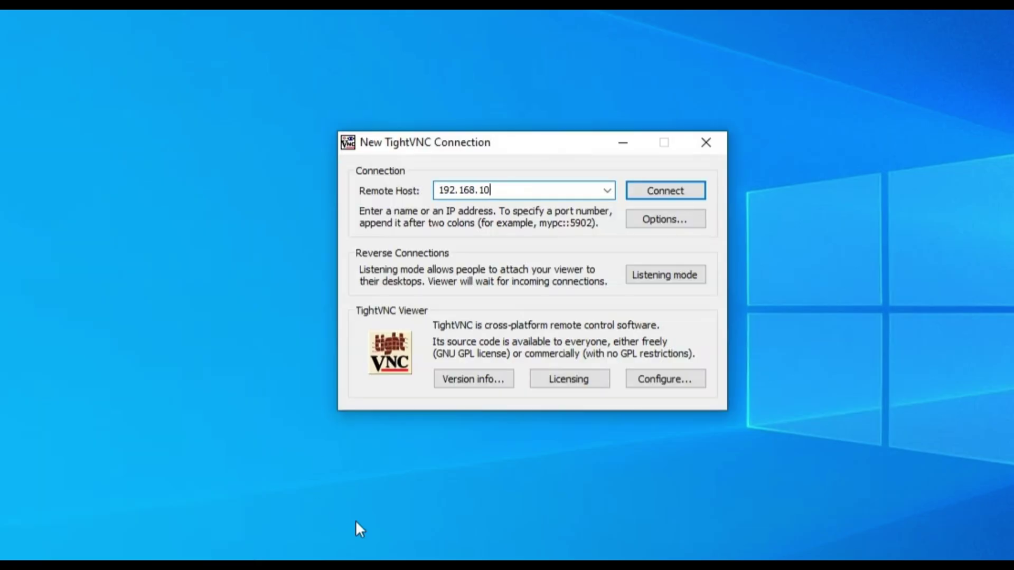
key(Return)
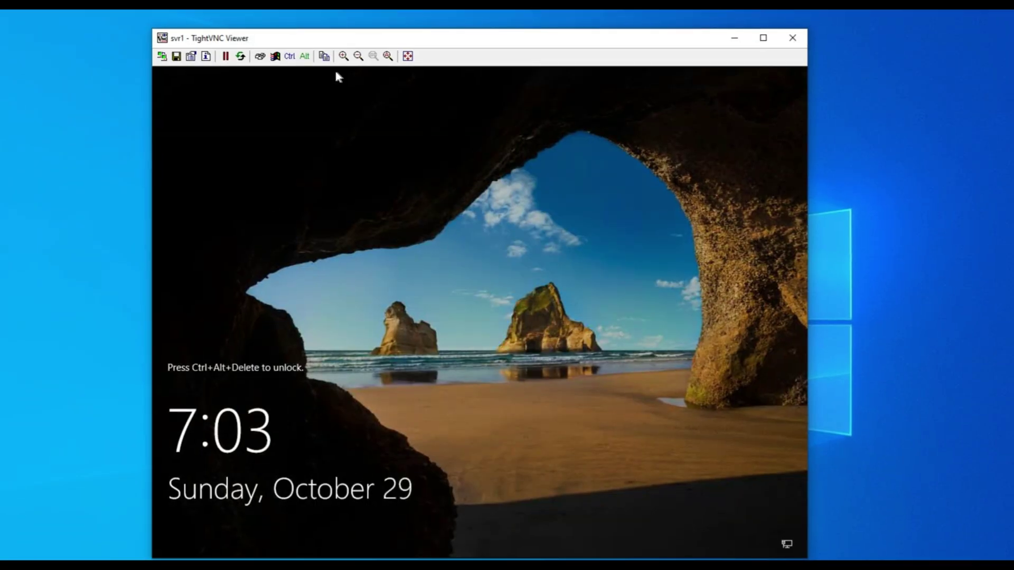
key(ctrl+alt+Delete)
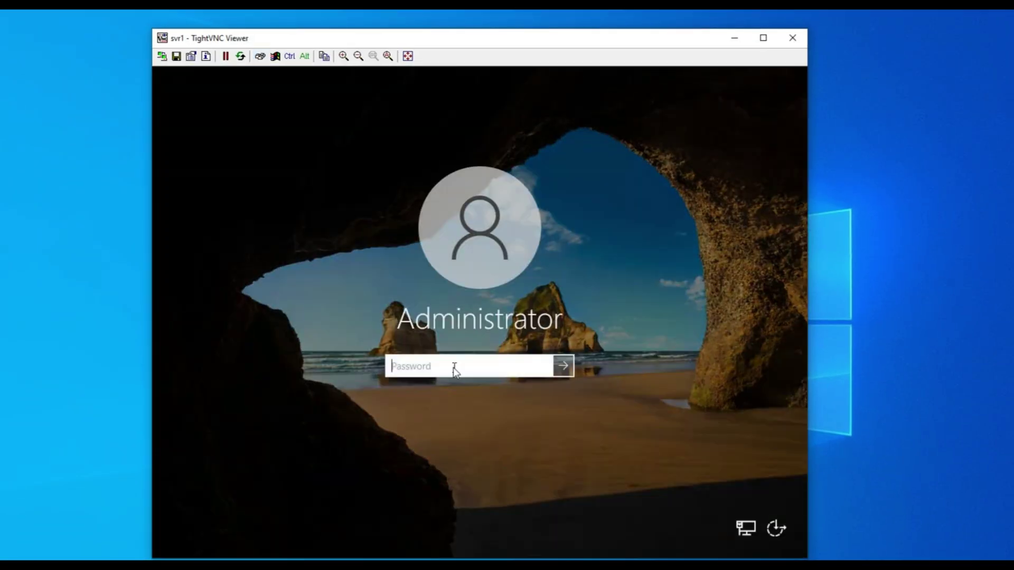
key(Return)
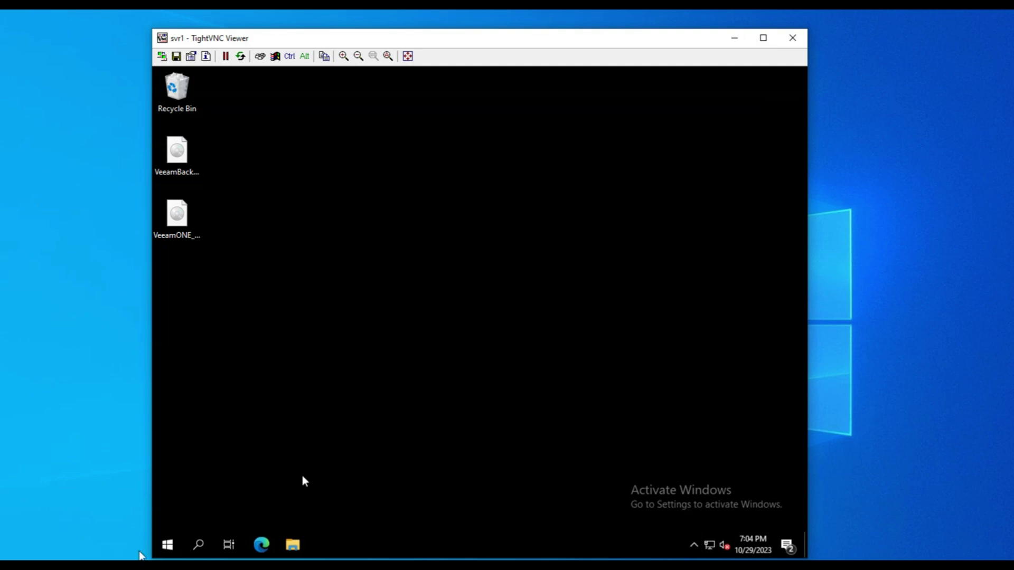
Open Control Panel from the remote Start menu, then close the remote window
click(168, 545)
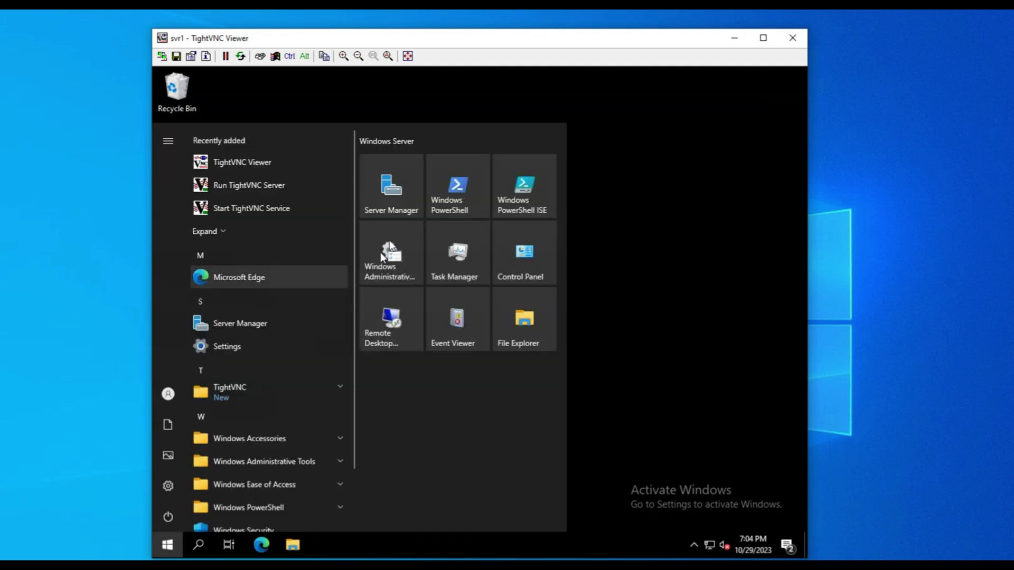
click(523, 254)
click(794, 72)
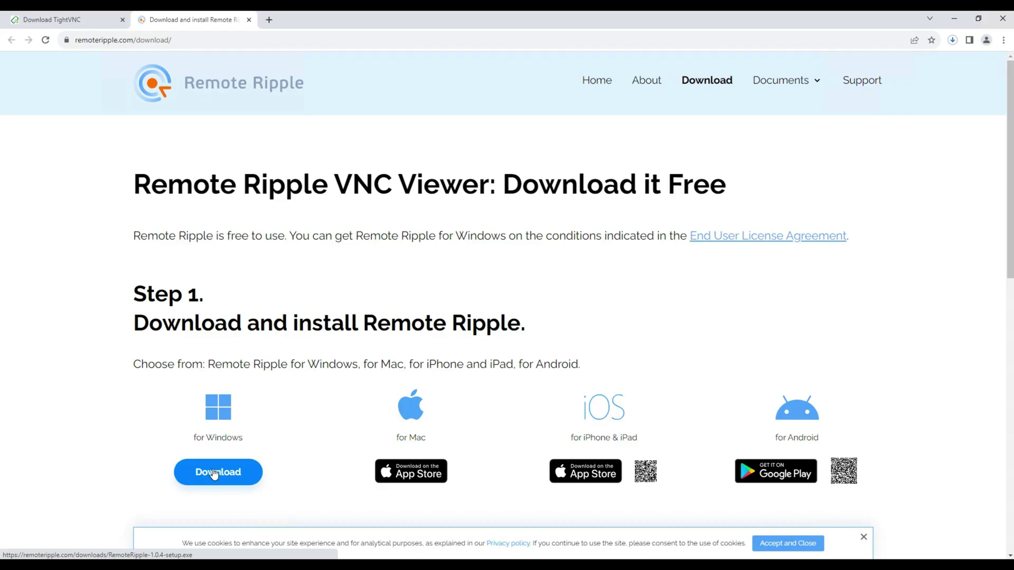
Download RemoteRipple-1.0.4-setup.exe for Windows and run it
click(218, 472)
scroll(218, 472, down, 4)
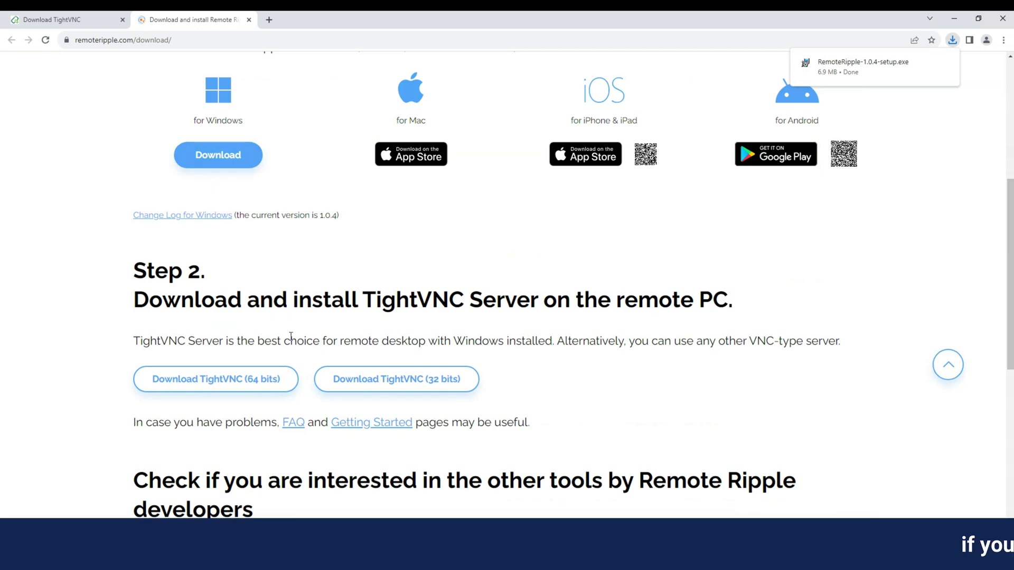
scroll(524, 364, down, 3)
scroll(524, 364, up, 8)
click(862, 61)
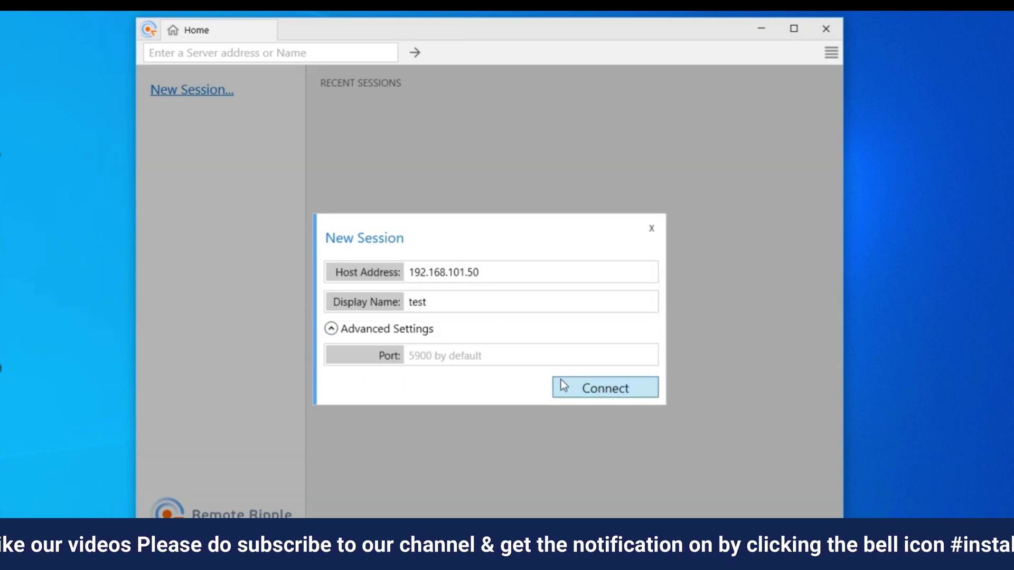
text(•)
Enter the VNC password, unlock the remote PC and postpone its setup reminder
key(Return)
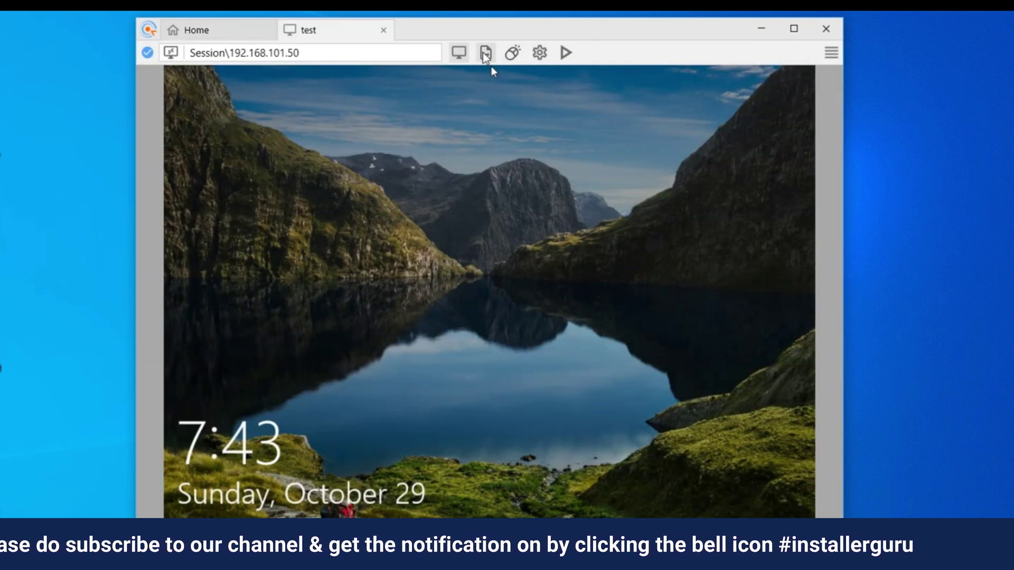
click(831, 52)
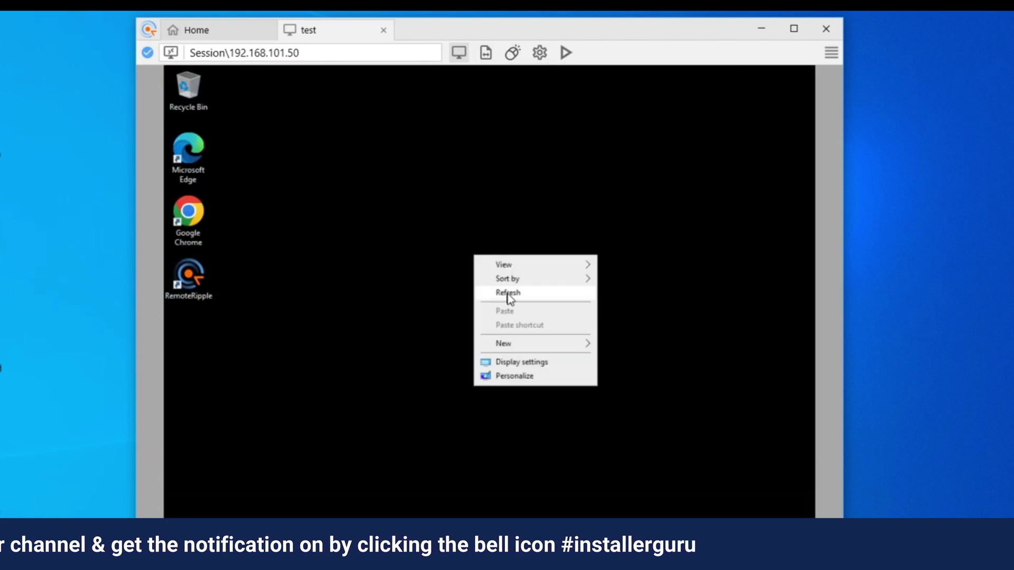
click(509, 295)
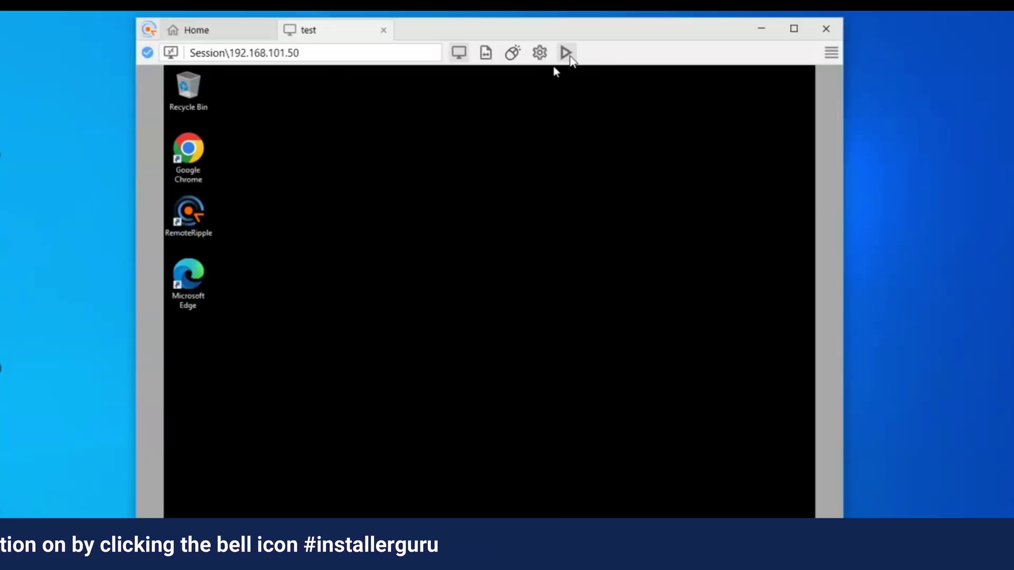
Leave fullscreen and reconnect to the saved test session from the Home screen
click(561, 51)
click(195, 30)
right_click(599, 118)
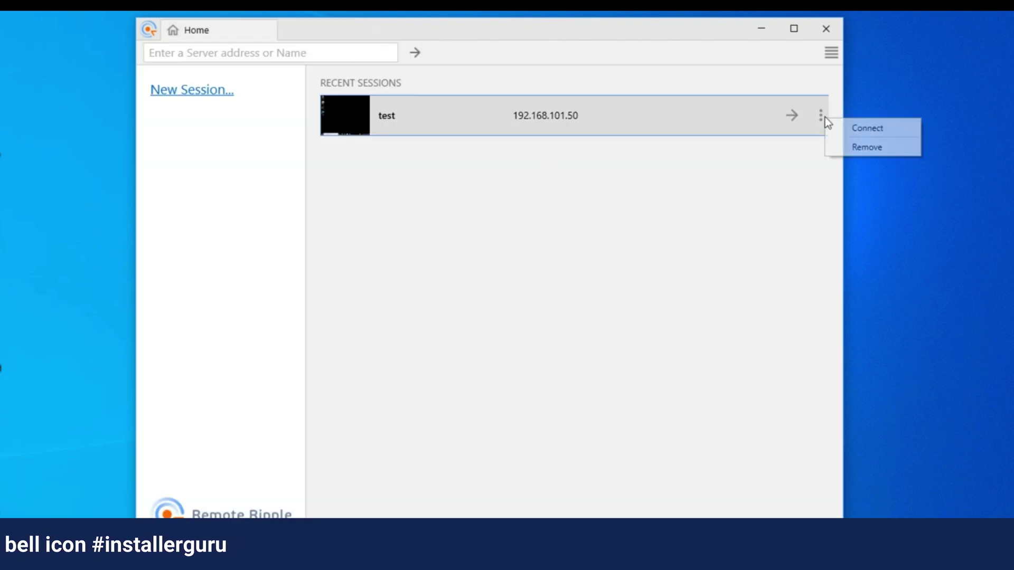
click(863, 127)
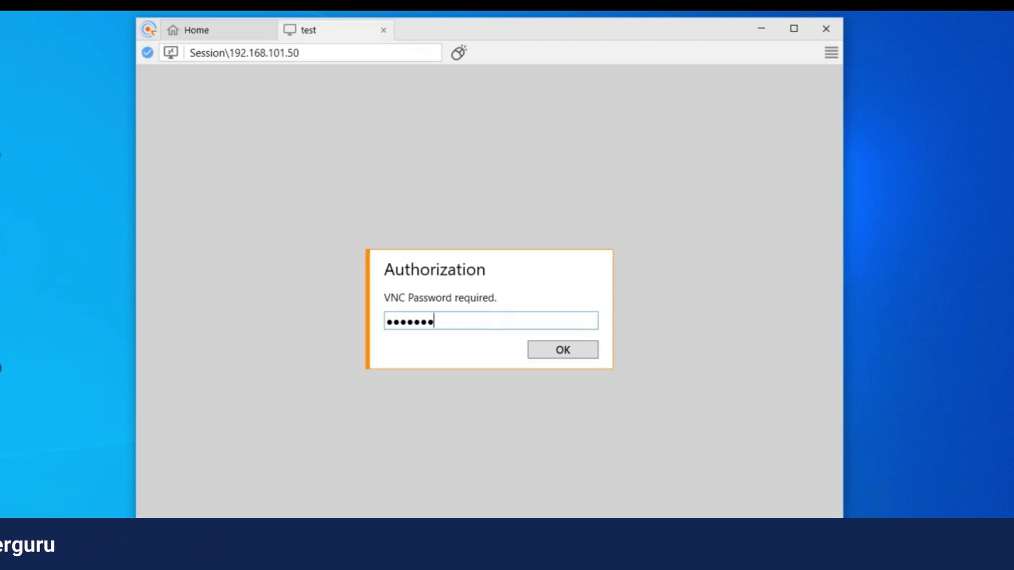